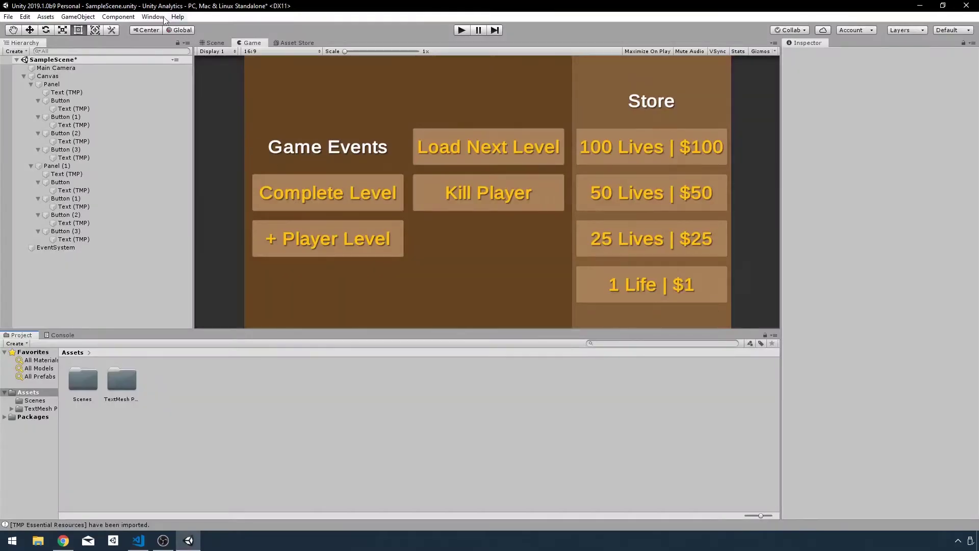
Step: Open the Services window via Window > General > Services and pick the project's organization
{"action": "left_click", "coordinate": [162, 18]}
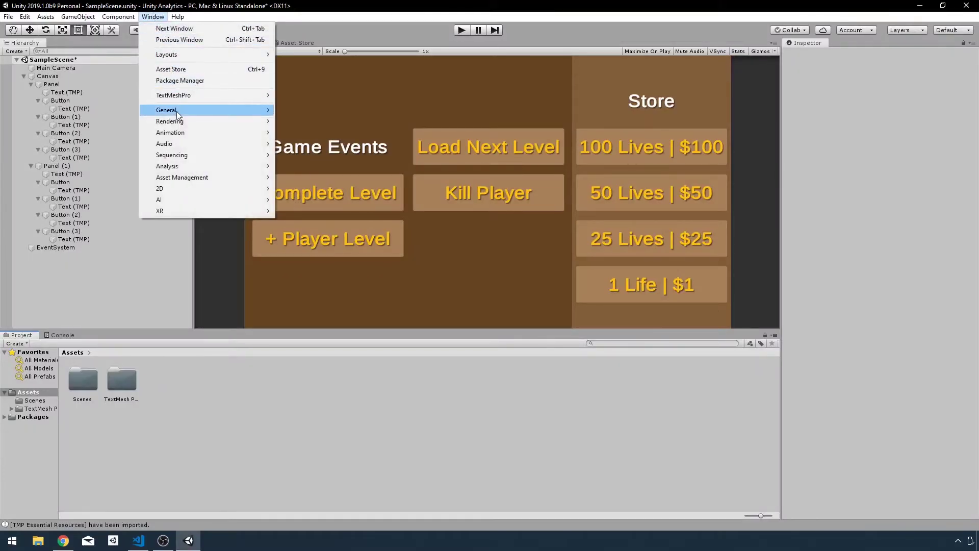
{"action": "mouse_move", "coordinate": [177, 111]}
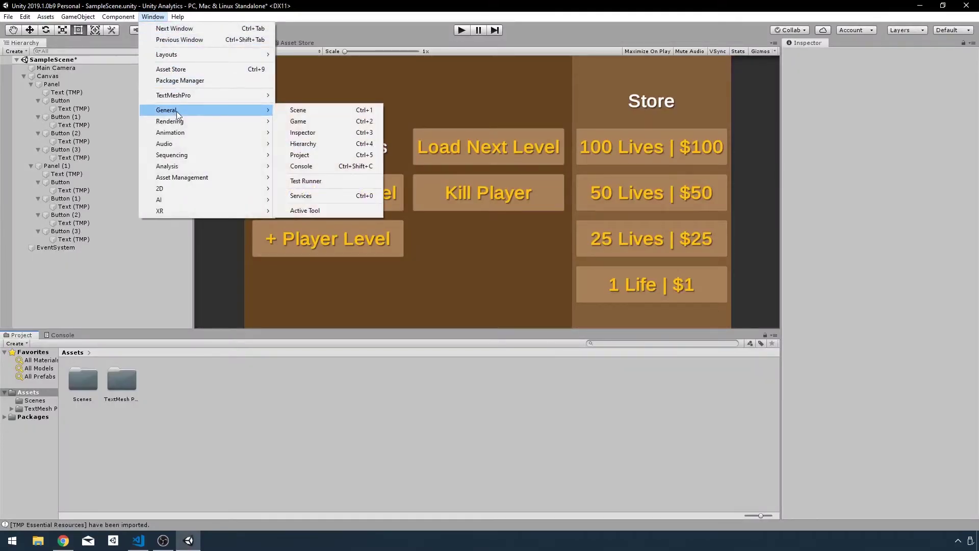
{"action": "left_click", "coordinate": [301, 196]}
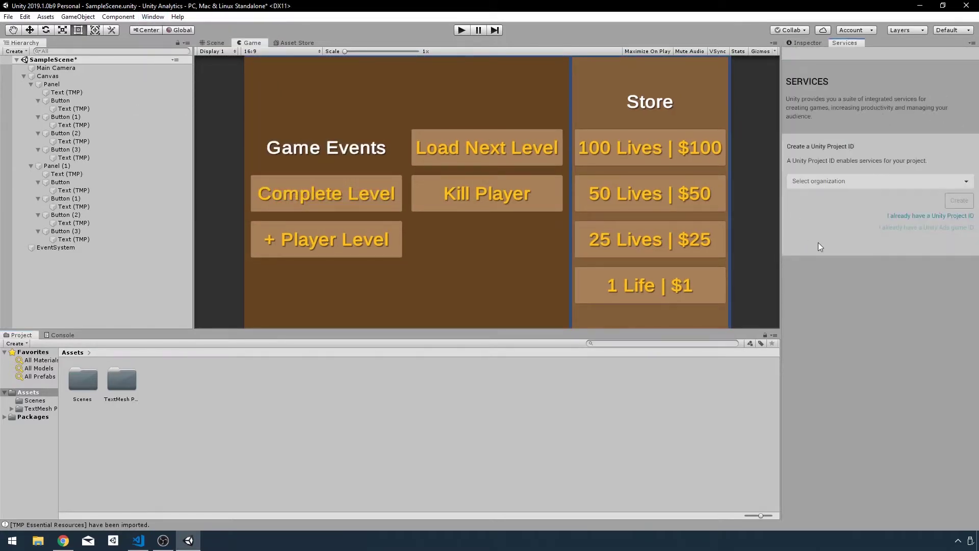
{"action": "left_click", "coordinate": [845, 184]}
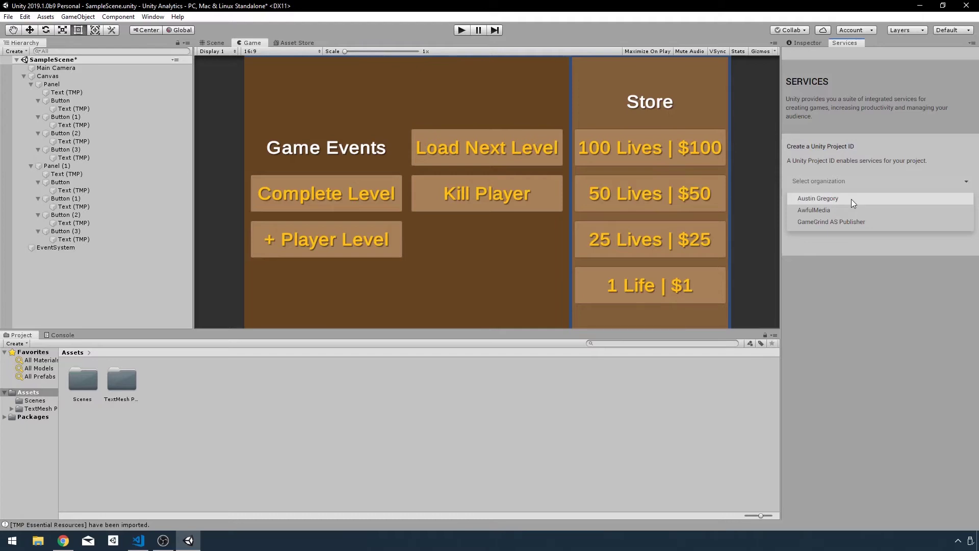
{"action": "left_click", "coordinate": [819, 199]}
Step: Create the Unity Project ID, switch Analytics on, and continue with under-13 left unchecked
{"action": "left_click", "coordinate": [957, 205]}
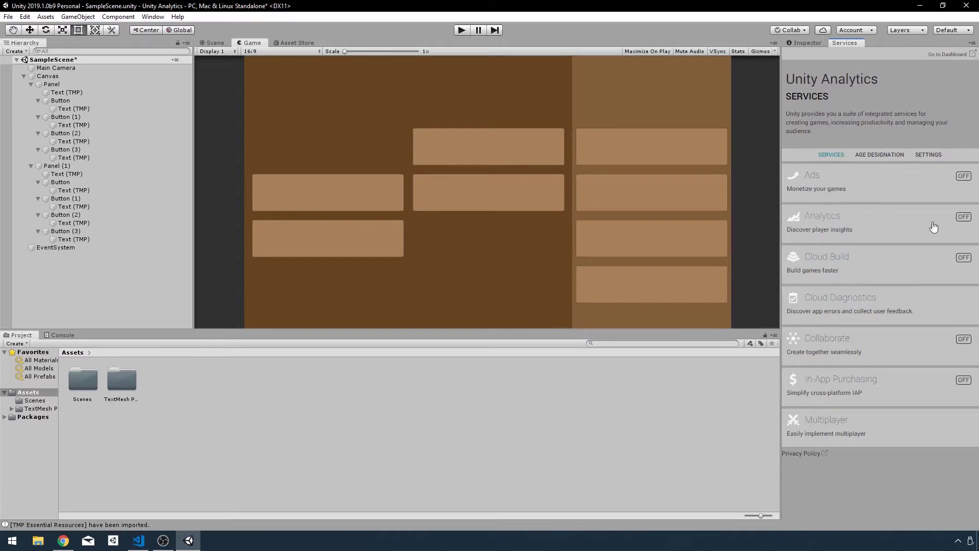
{"action": "left_click", "coordinate": [866, 224]}
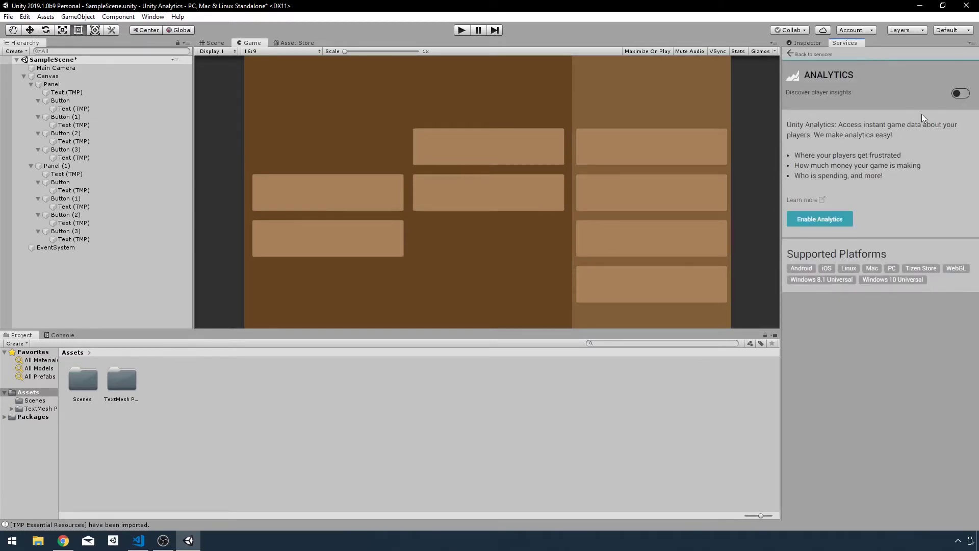
{"action": "left_click", "coordinate": [961, 95]}
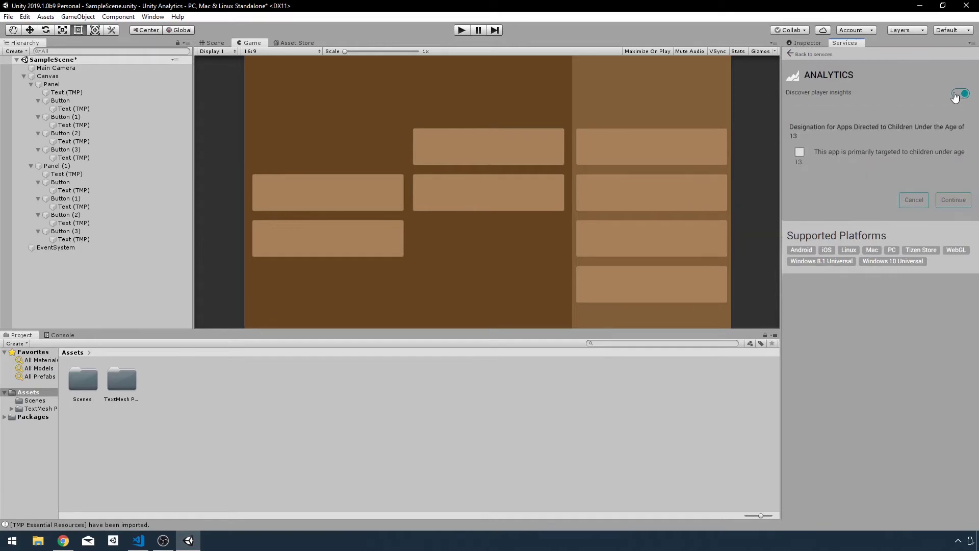
{"action": "left_click", "coordinate": [953, 199]}
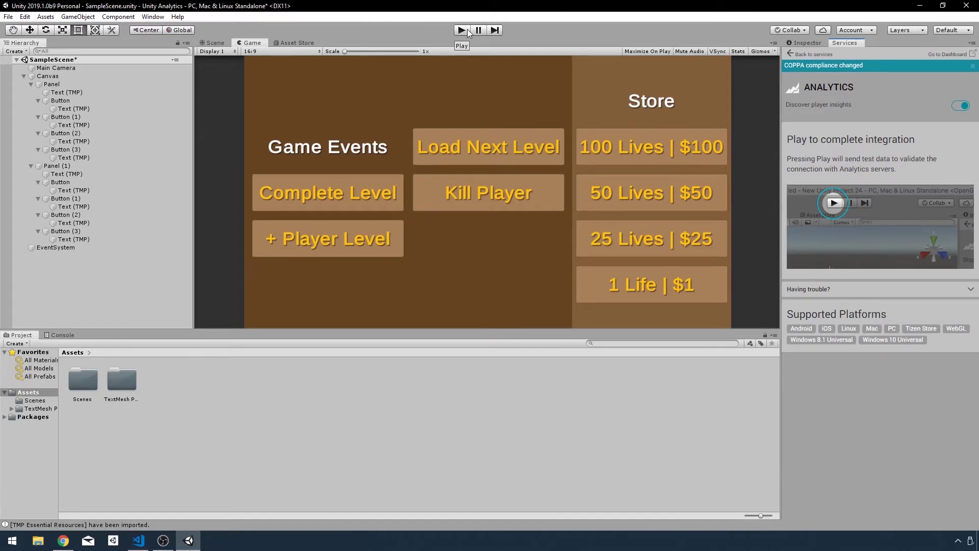
Step: Start and stop Play mode so the validator logs appStart and appRunning events
{"action": "left_click", "coordinate": [467, 29]}
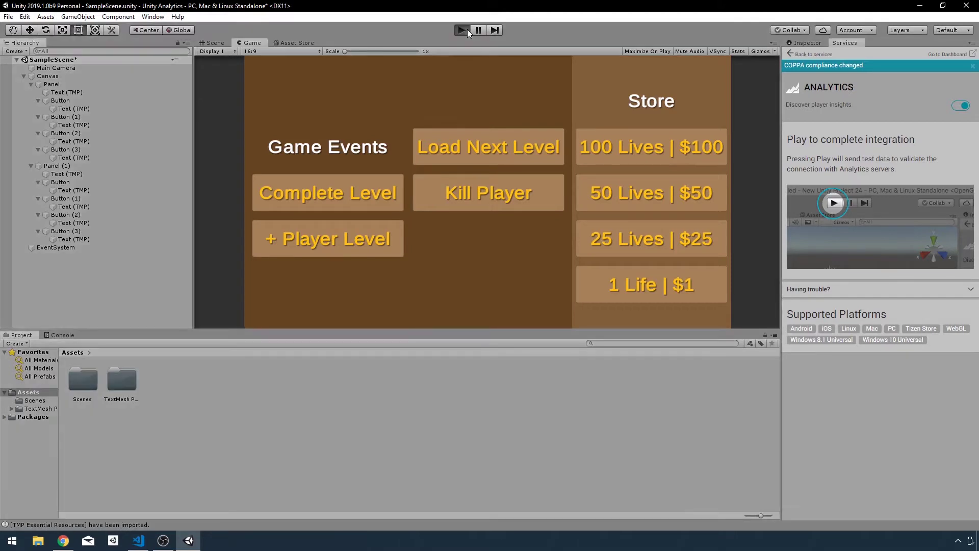
{"action": "left_click", "coordinate": [462, 29]}
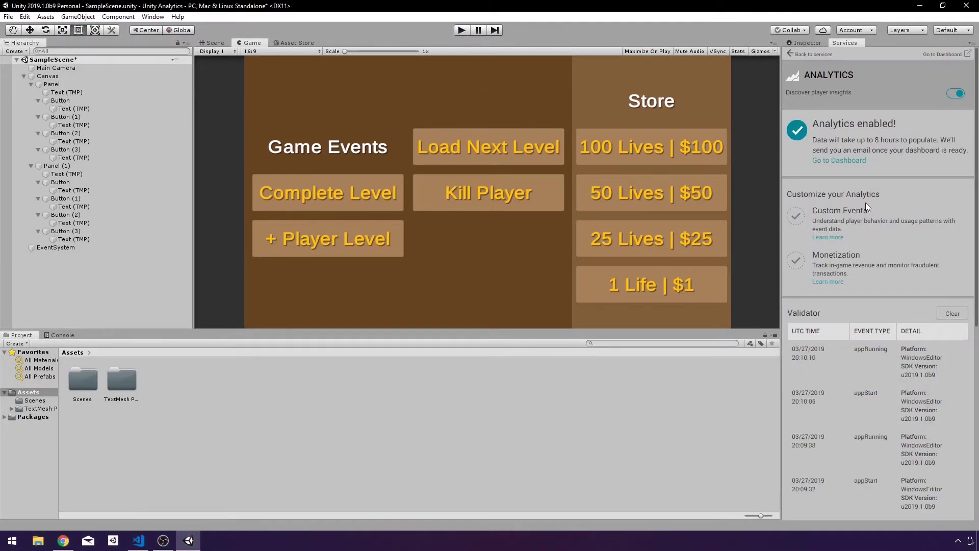
{"action": "scroll", "coordinate": [877, 344], "scroll_direction": "down", "scroll_amount": 10}
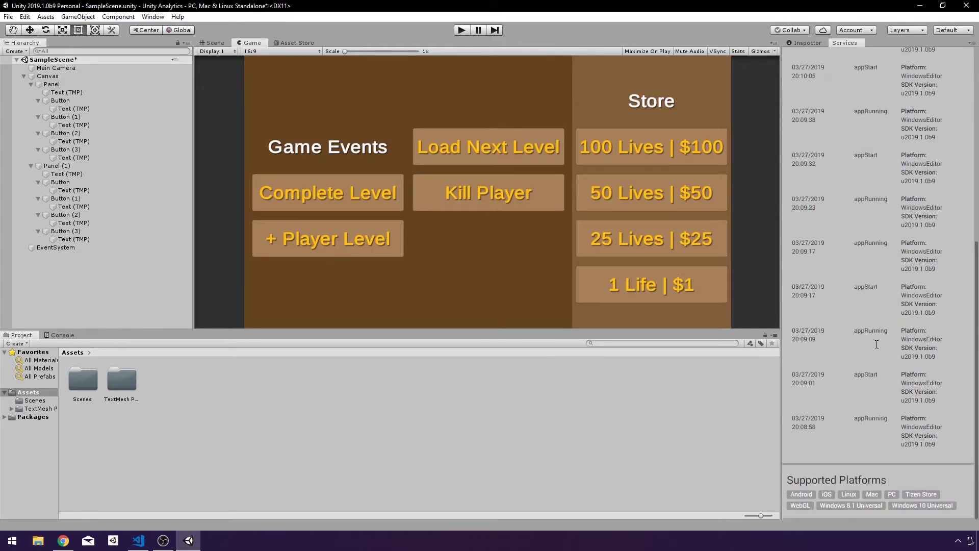
{"action": "scroll", "coordinate": [876, 344], "scroll_direction": "up", "scroll_amount": 10}
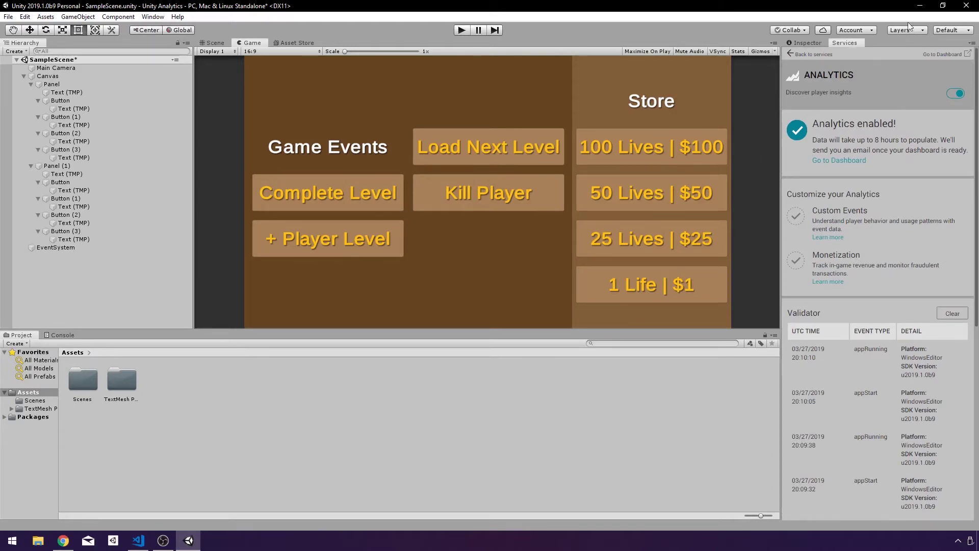
{"action": "right_click", "coordinate": [839, 45]}
{"action": "left_click", "coordinate": [862, 53]}
{"action": "scroll", "coordinate": [938, 335], "scroll_direction": "down", "scroll_amount": 10}
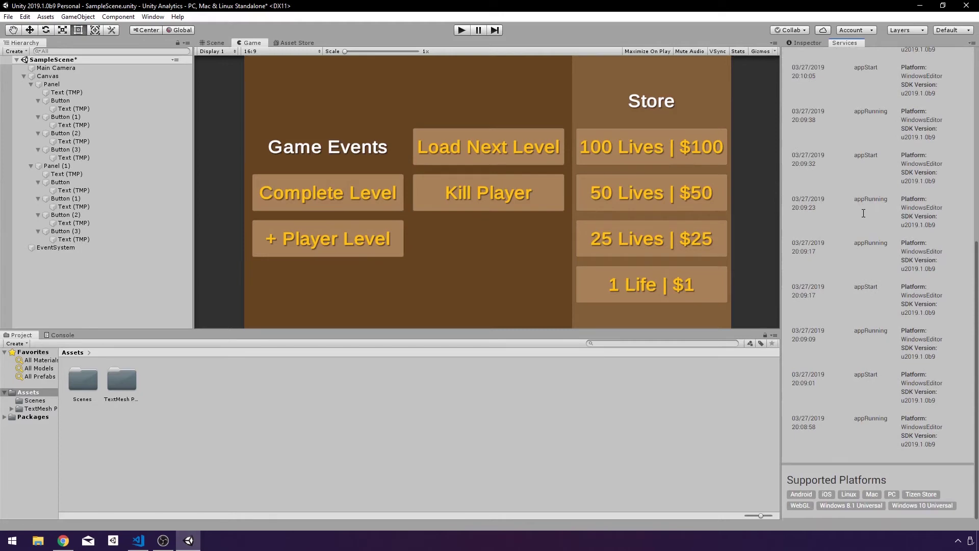
{"action": "scroll", "coordinate": [912, 316], "scroll_direction": "down", "scroll_amount": 4}
{"action": "scroll", "coordinate": [883, 416], "scroll_direction": "down", "scroll_amount": 2}
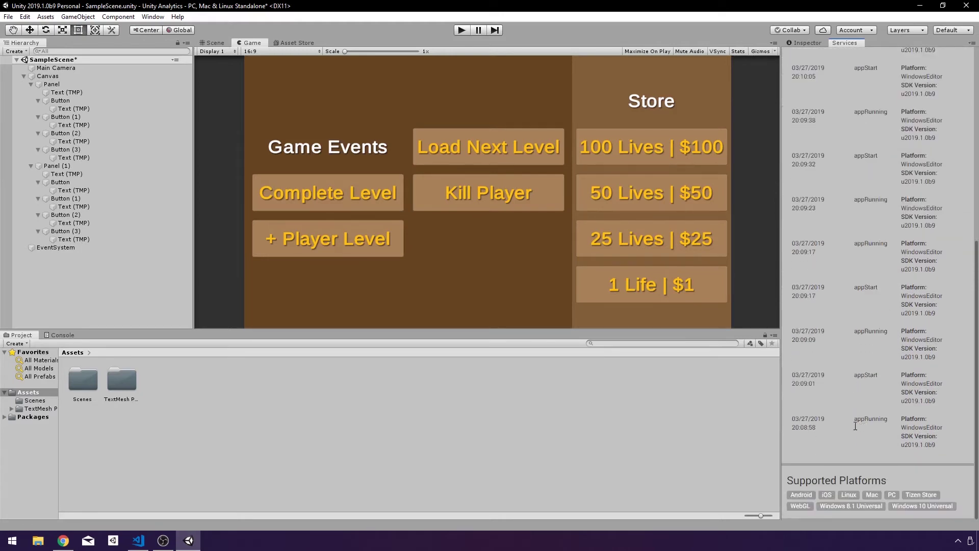
{"action": "scroll", "coordinate": [934, 188], "scroll_direction": "down", "scroll_amount": 2}
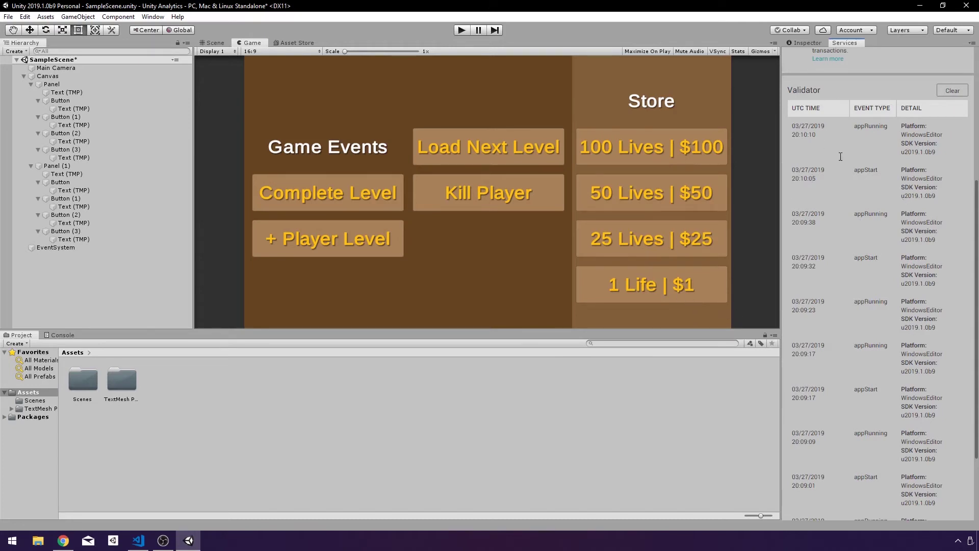
{"action": "scroll", "coordinate": [892, 121], "scroll_direction": "up", "scroll_amount": 5}
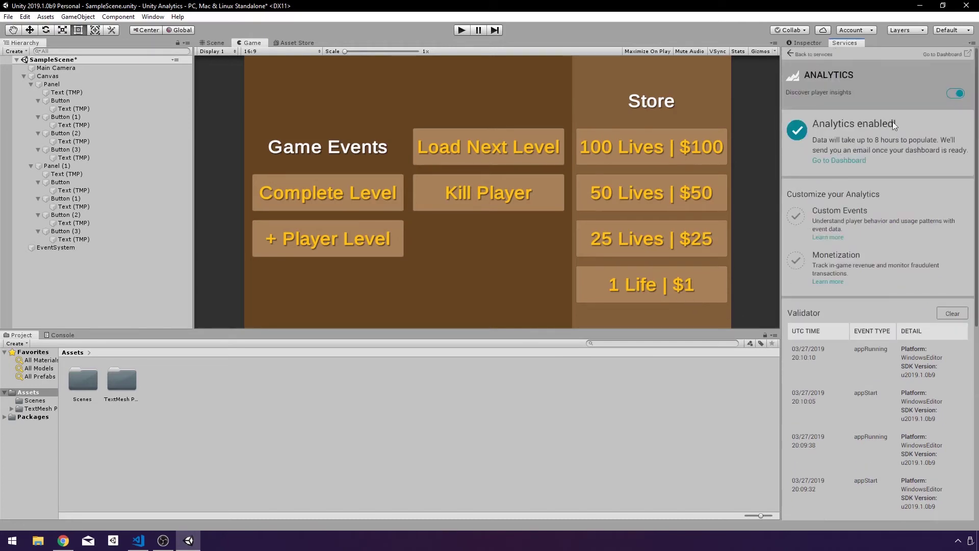
{"action": "left_click", "coordinate": [923, 57]}
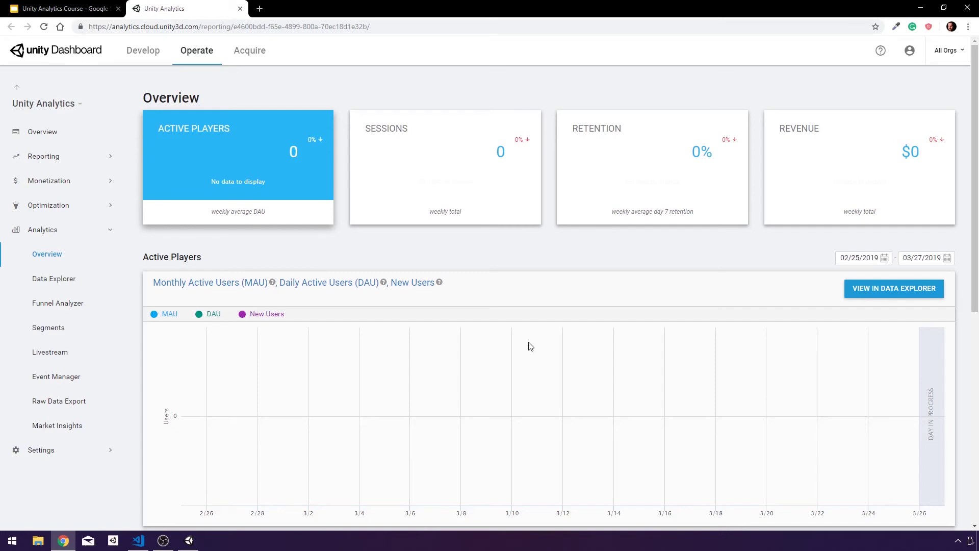
Step: Scroll through the Dashboard Overview's Active Players chart showing zero MAU, DAU and new users
{"action": "scroll", "coordinate": [530, 346], "scroll_direction": "down", "scroll_amount": 1}
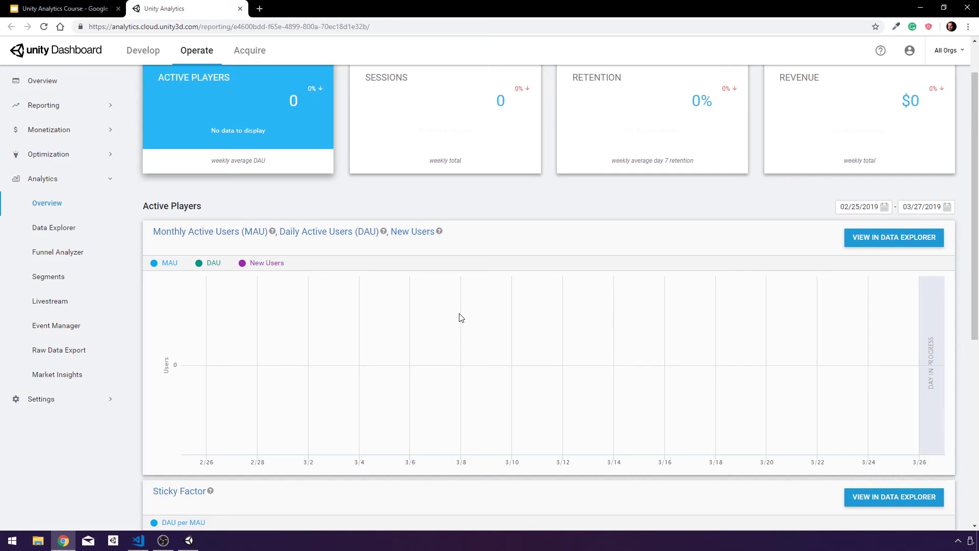
{"action": "scroll", "coordinate": [280, 207], "scroll_direction": "up", "scroll_amount": 1}
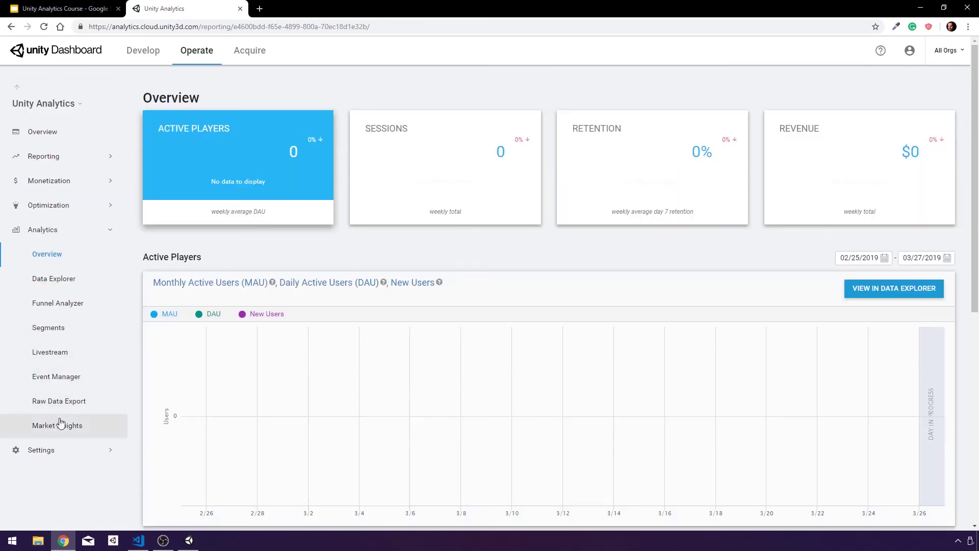
Step: Review the Event Manager validator for the Core appStart and appRunning events
{"action": "left_click", "coordinate": [64, 383]}
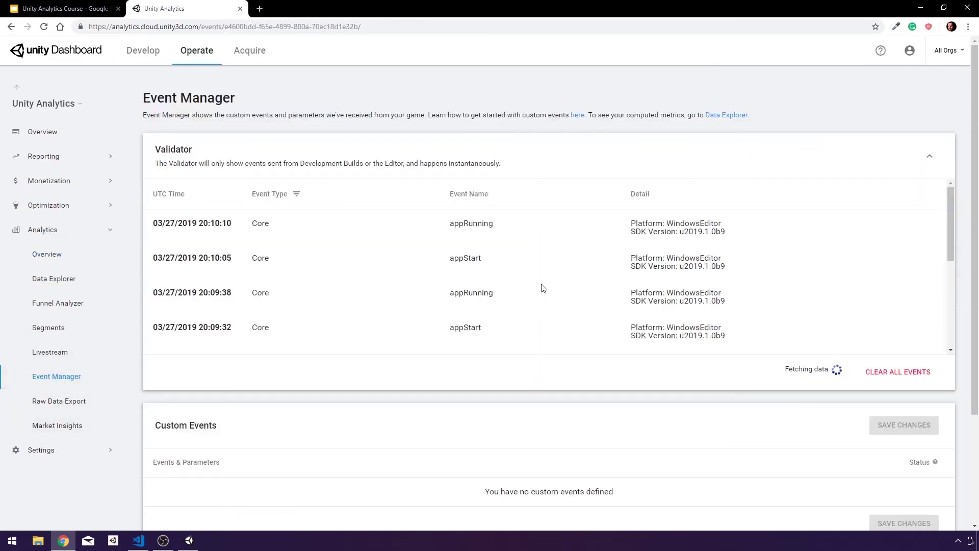
{"action": "scroll", "coordinate": [543, 287], "scroll_direction": "down", "scroll_amount": 5}
{"action": "scroll", "coordinate": [543, 288], "scroll_direction": "up", "scroll_amount": 5}
{"action": "scroll", "coordinate": [465, 287], "scroll_direction": "down", "scroll_amount": 1}
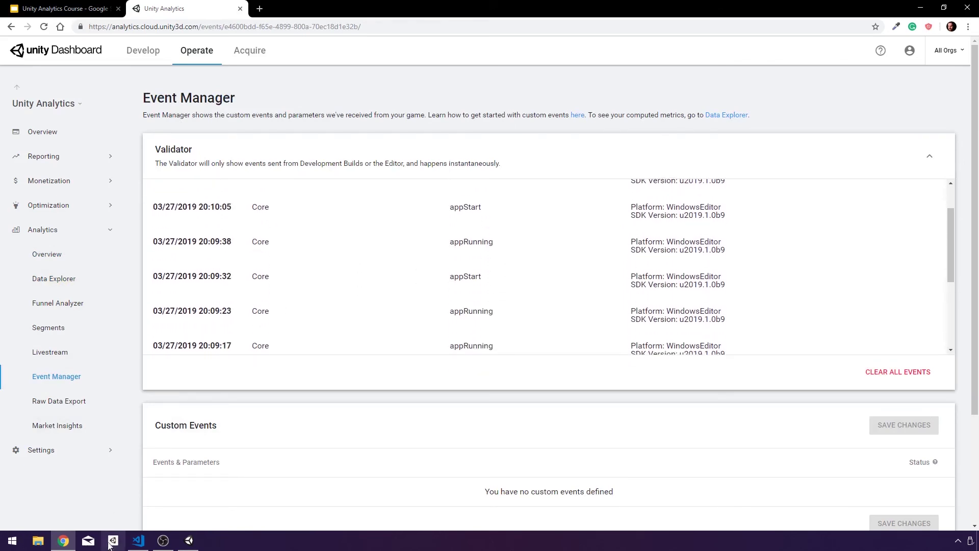
{"action": "left_click", "coordinate": [190, 541]}
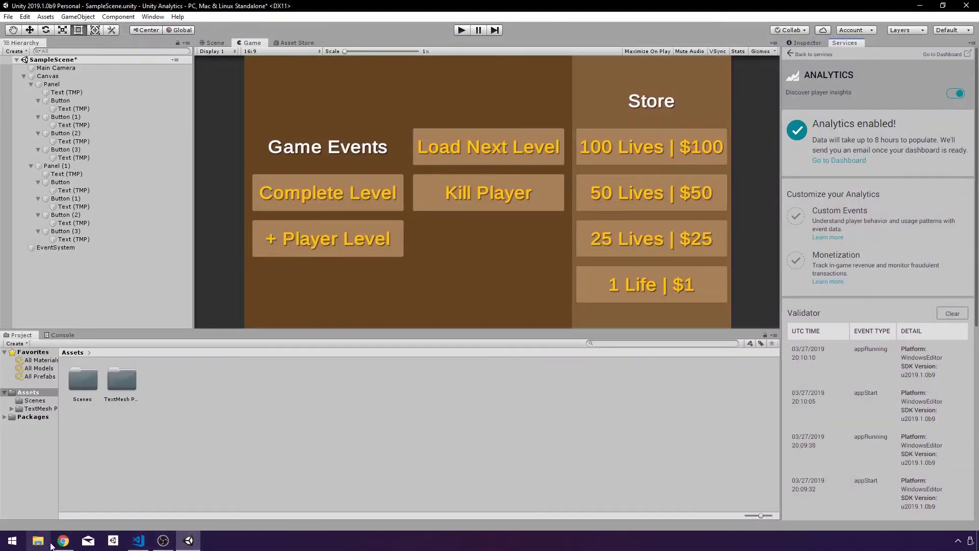
{"action": "left_click", "coordinate": [63, 540]}
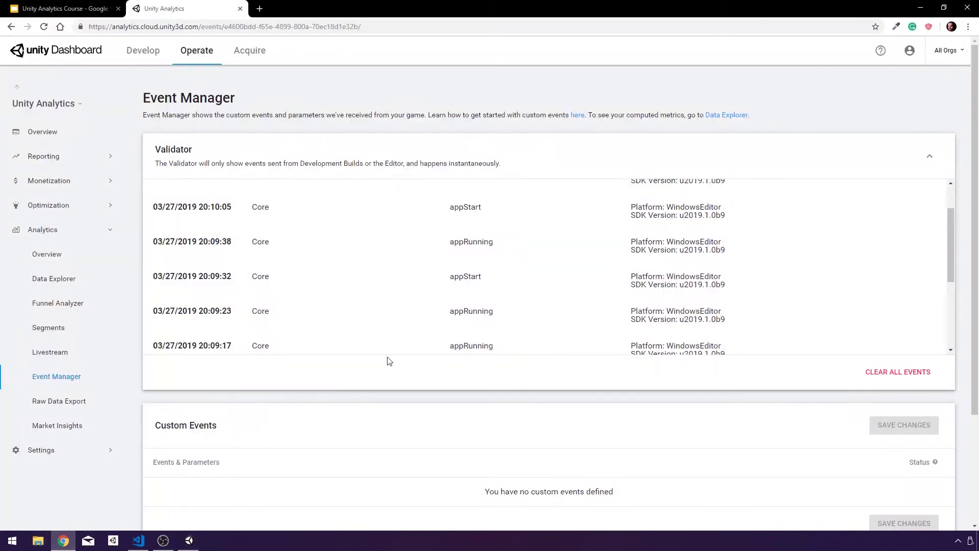
{"action": "scroll", "coordinate": [378, 367], "scroll_direction": "down", "scroll_amount": 3}
{"action": "scroll", "coordinate": [396, 208], "scroll_direction": "up", "scroll_amount": 5}
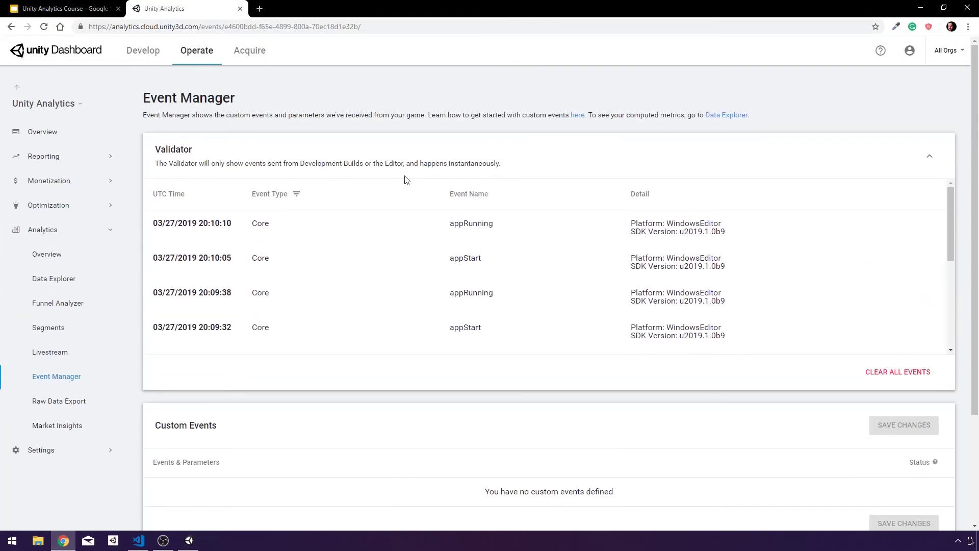
Step: Go back to the Analytics Overview page, then return to the Unity Editor
{"action": "left_click", "coordinate": [41, 255]}
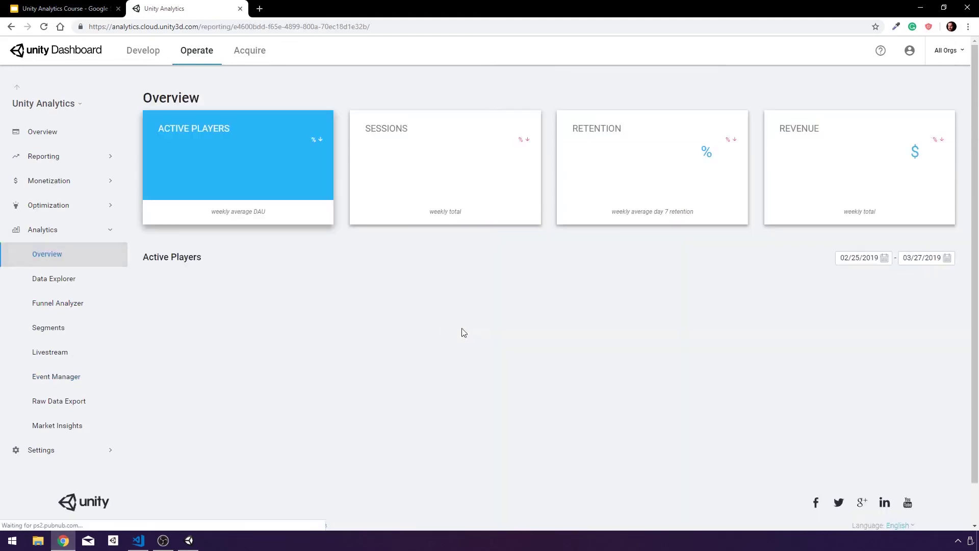
{"action": "scroll", "coordinate": [431, 373], "scroll_direction": "down", "scroll_amount": 2}
{"action": "key", "text": "alt+Tab"}
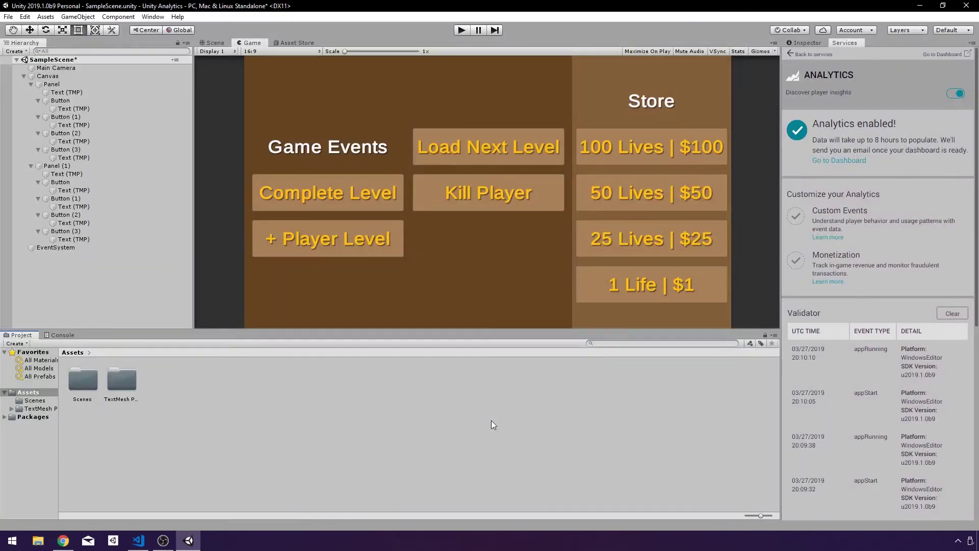